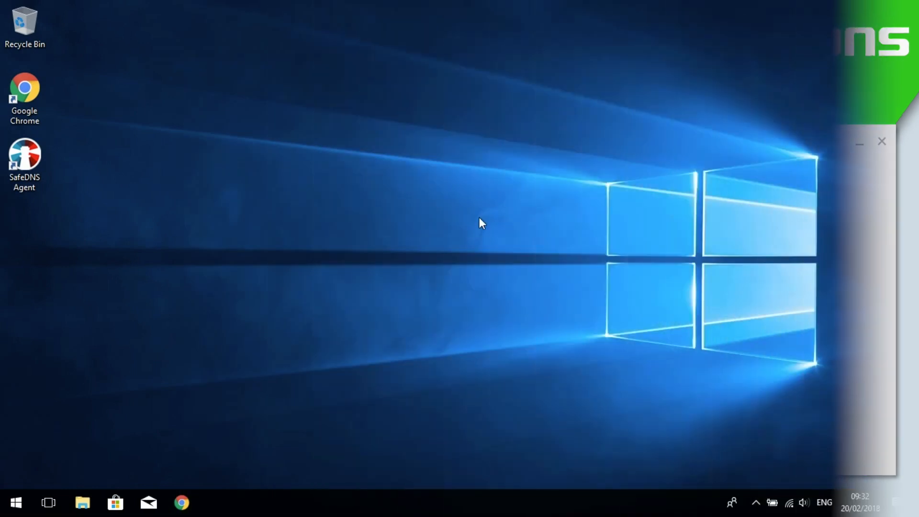
Step: Open SafeDNS Agent and unlock its settings with the account password
{"action": "double_click", "coordinate": [43, 165]}
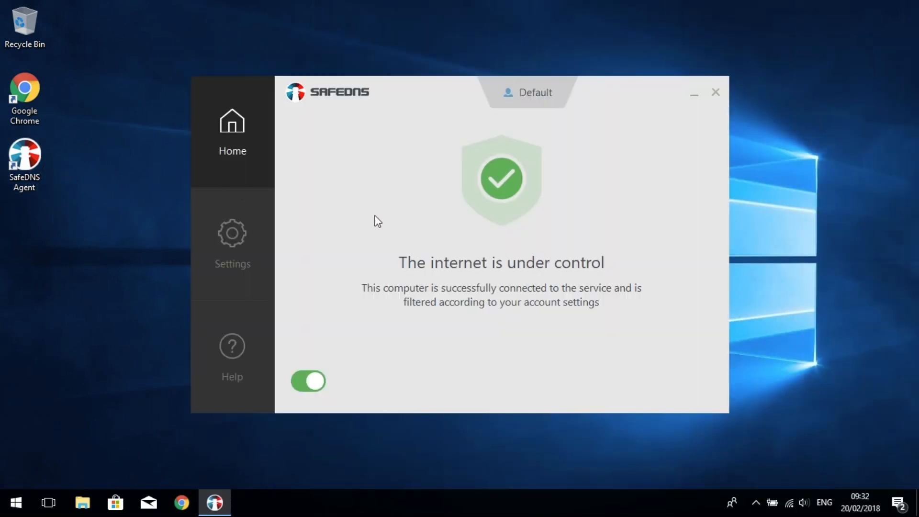
{"action": "left_click", "coordinate": [233, 242]}
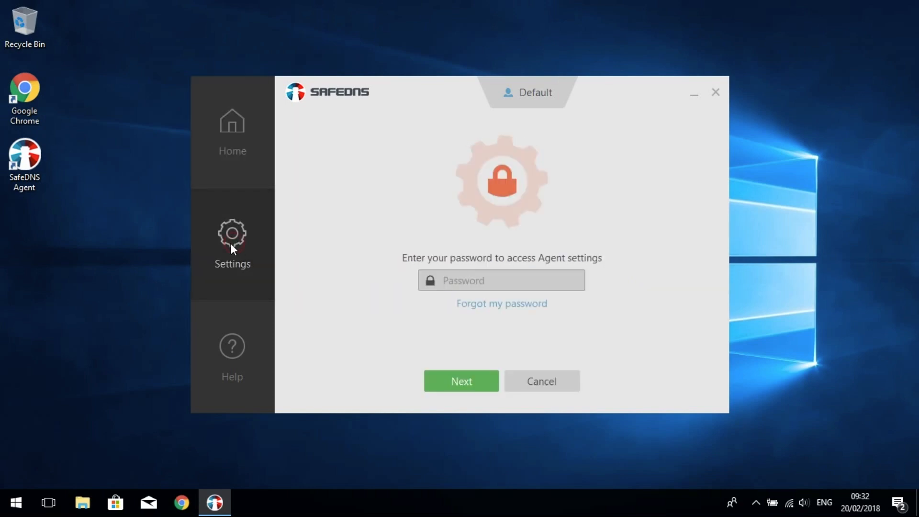
{"action": "type", "text": "*******"}
{"action": "key", "text": "Return"}
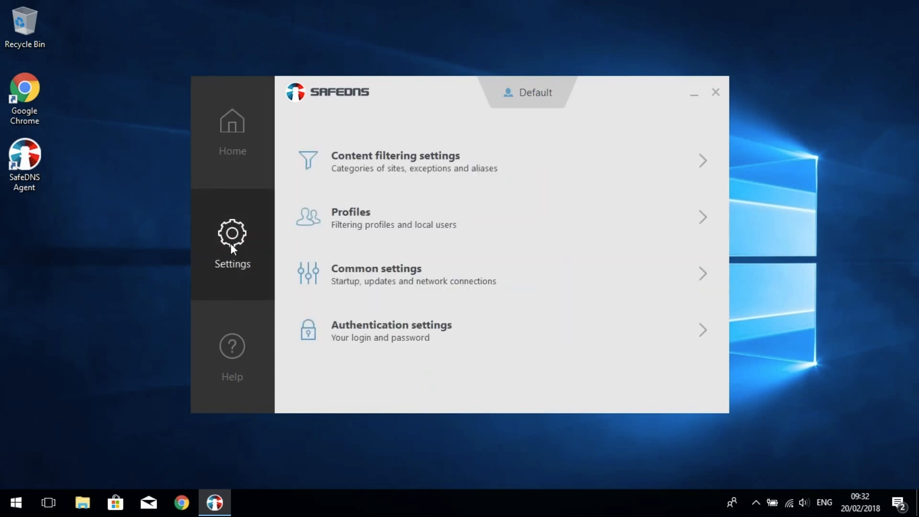
Step: Open the content filtering categories of the Default profile and toggle Adult Sites and the whole Adult Related group
{"action": "left_click", "coordinate": [478, 156]}
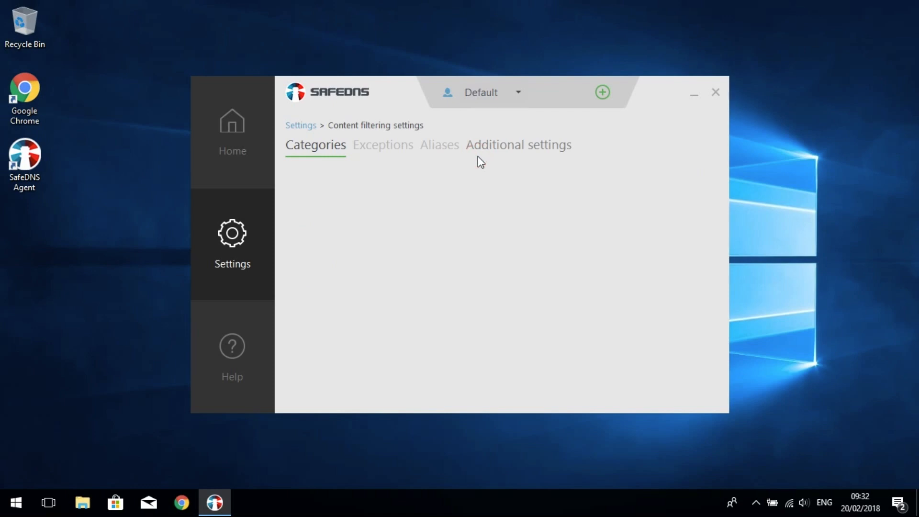
{"action": "left_click", "coordinate": [508, 96]}
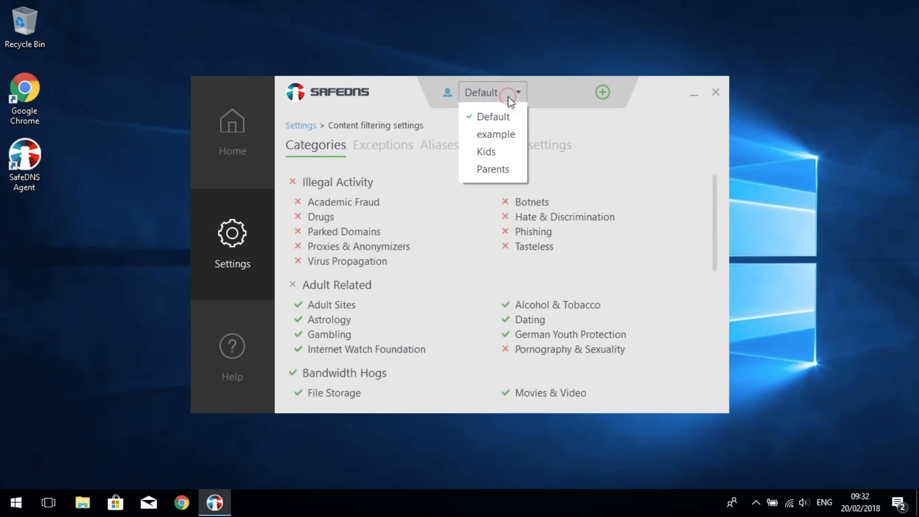
{"action": "left_click", "coordinate": [508, 96]}
{"action": "left_click", "coordinate": [333, 146]}
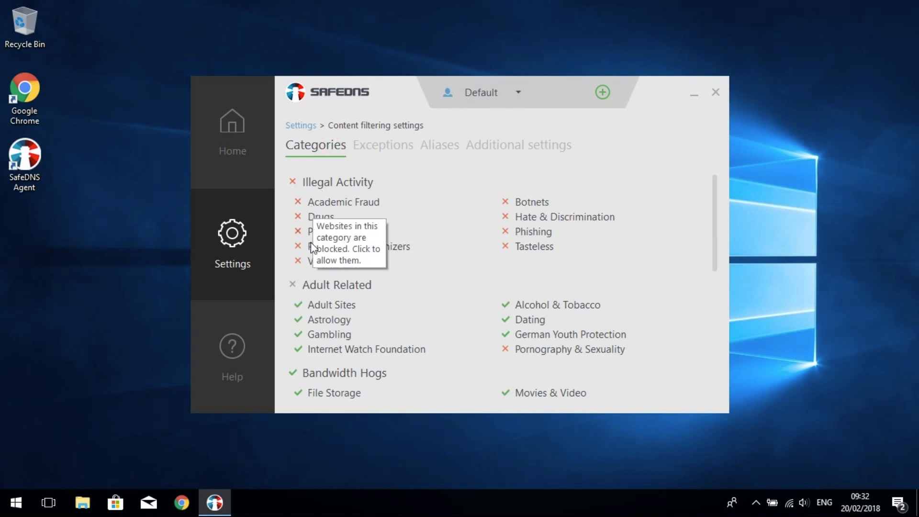
{"action": "left_click", "coordinate": [297, 305]}
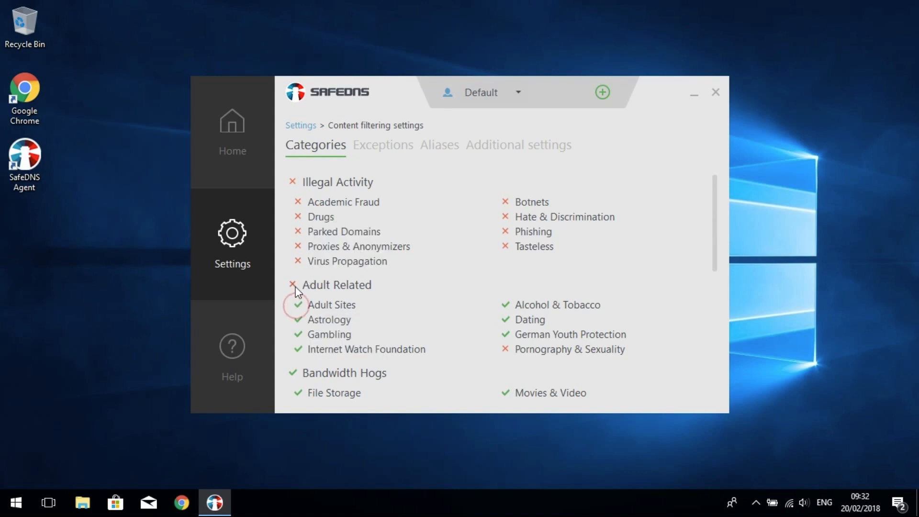
{"action": "left_click", "coordinate": [293, 283]}
Step: Add white.com to the White List of filtering exceptions and delete the entry again
{"action": "left_click", "coordinate": [394, 148]}
{"action": "left_click", "coordinate": [400, 205]}
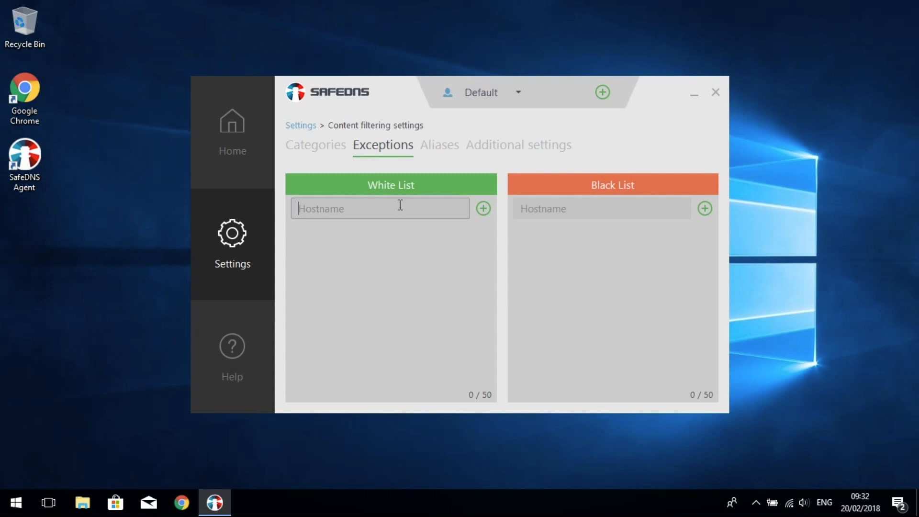
{"action": "type", "text": "white.com"}
{"action": "left_click", "coordinate": [488, 210]}
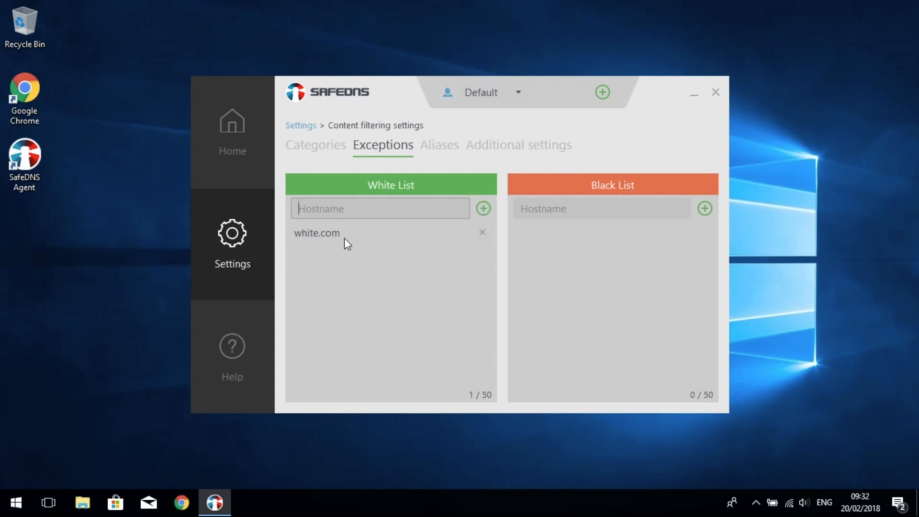
{"action": "left_click", "coordinate": [483, 233]}
Step: Add black.com to the Black List of filtering exceptions and delete the entry again
{"action": "left_click", "coordinate": [545, 211]}
{"action": "type", "text": "b"}
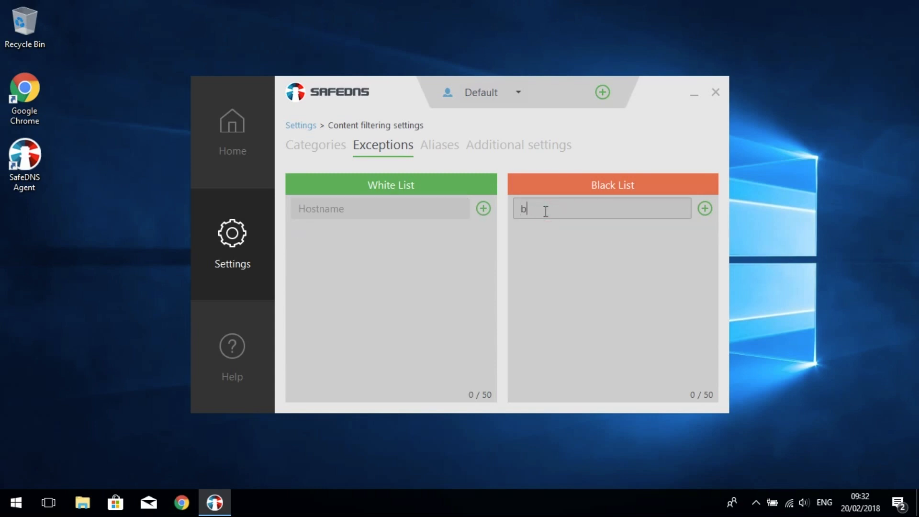
{"action": "type", "text": "lack.com"}
{"action": "left_click", "coordinate": [707, 210]}
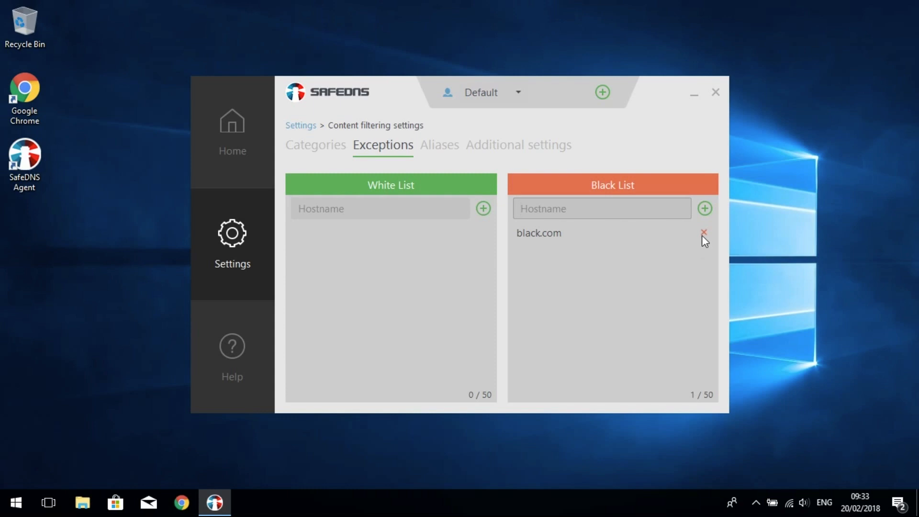
{"action": "left_click", "coordinate": [704, 235]}
Step: In the additional filtering settings, switch Use the White List only and Block unknown sites on and off, and toggle Force Safe Search
{"action": "left_click", "coordinate": [478, 151]}
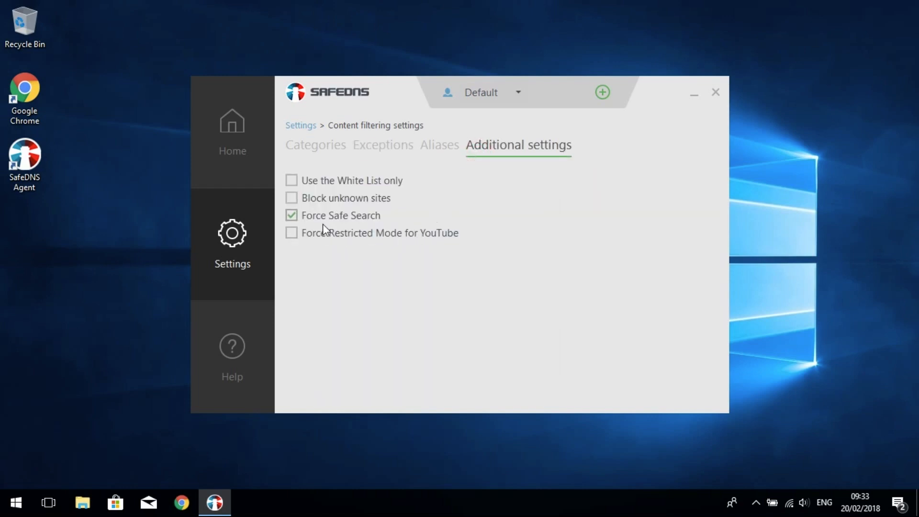
{"action": "left_click", "coordinate": [292, 181]}
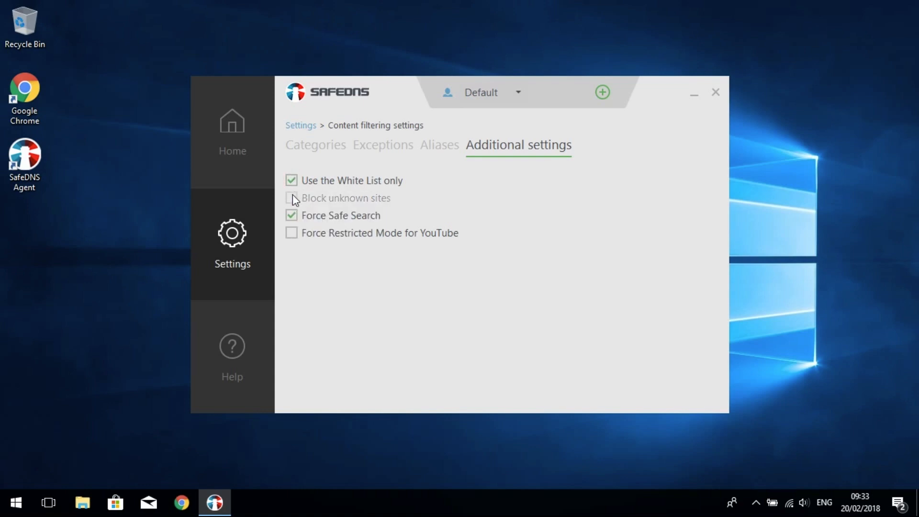
{"action": "left_click", "coordinate": [291, 181]}
{"action": "left_click", "coordinate": [293, 199]}
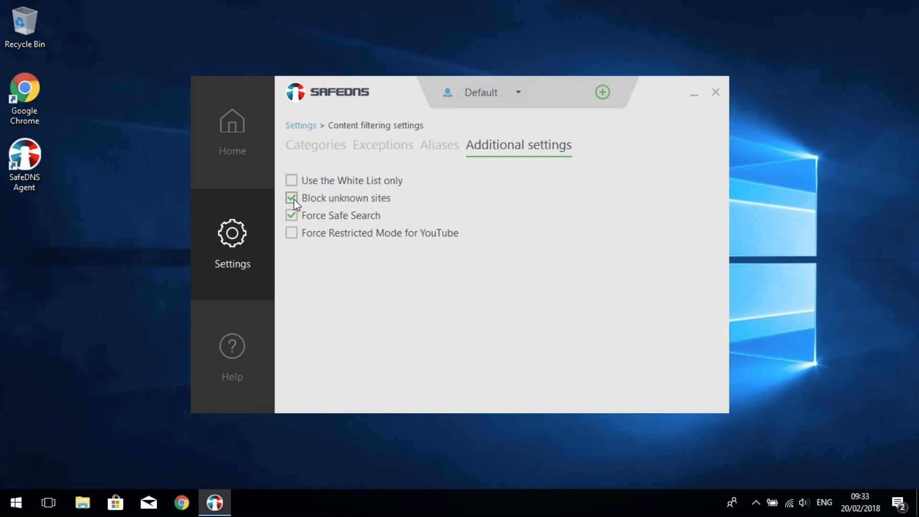
{"action": "left_click", "coordinate": [292, 200]}
{"action": "left_click", "coordinate": [292, 216]}
{"action": "mouse_move", "coordinate": [296, 235]}
Step: Make the example profile the active filtering profile
{"action": "left_click", "coordinate": [239, 249]}
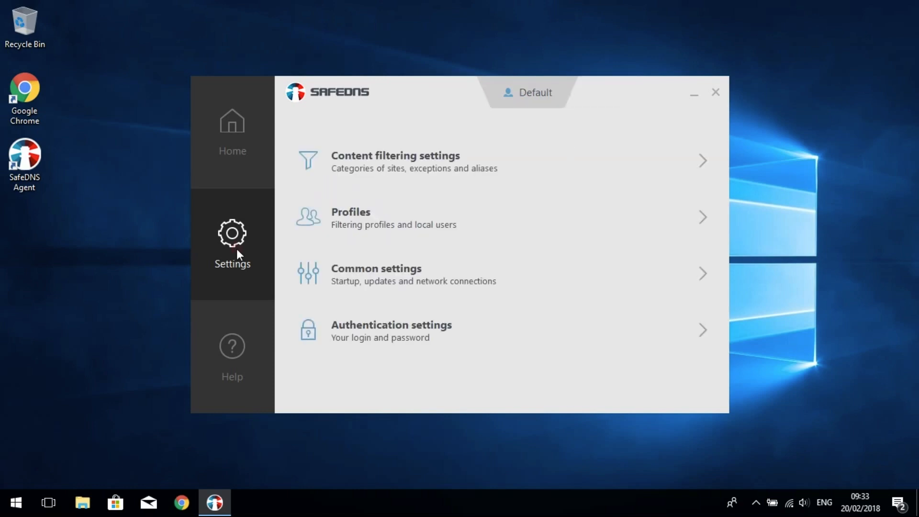
{"action": "left_click", "coordinate": [388, 224]}
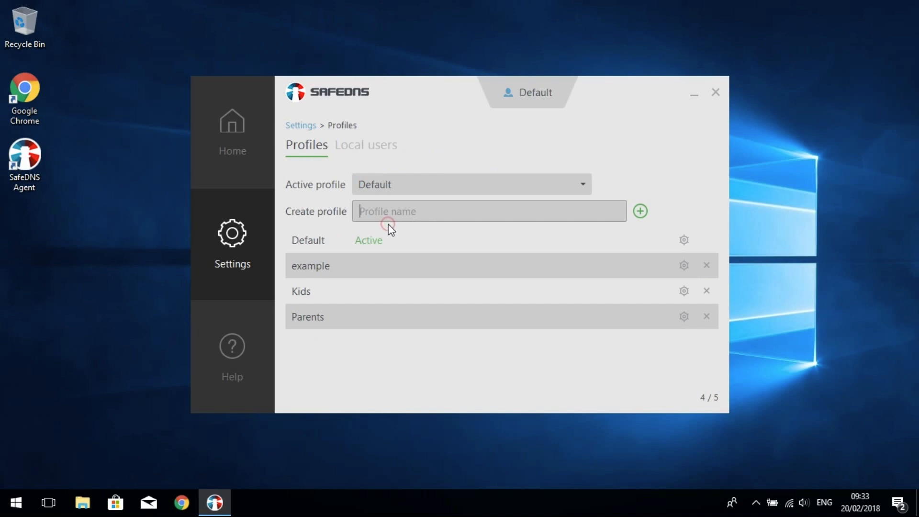
{"action": "left_click", "coordinate": [461, 180]}
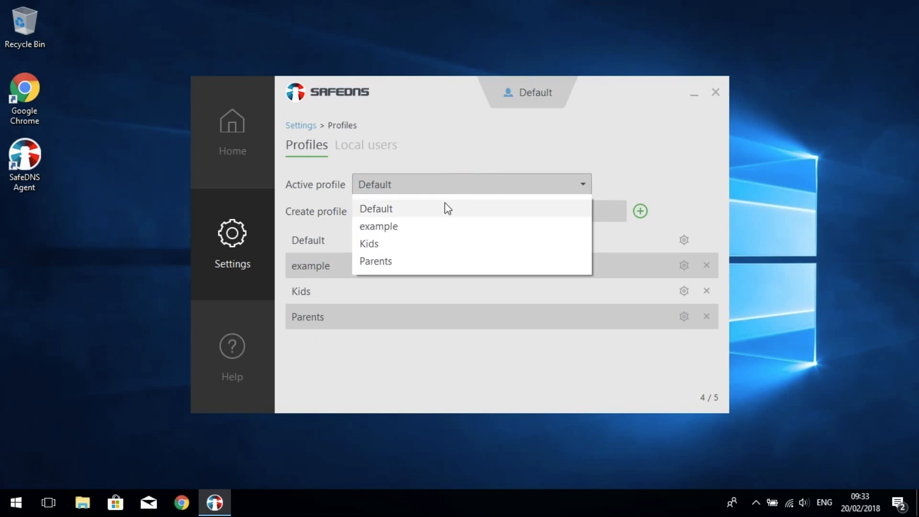
{"action": "left_click", "coordinate": [435, 225]}
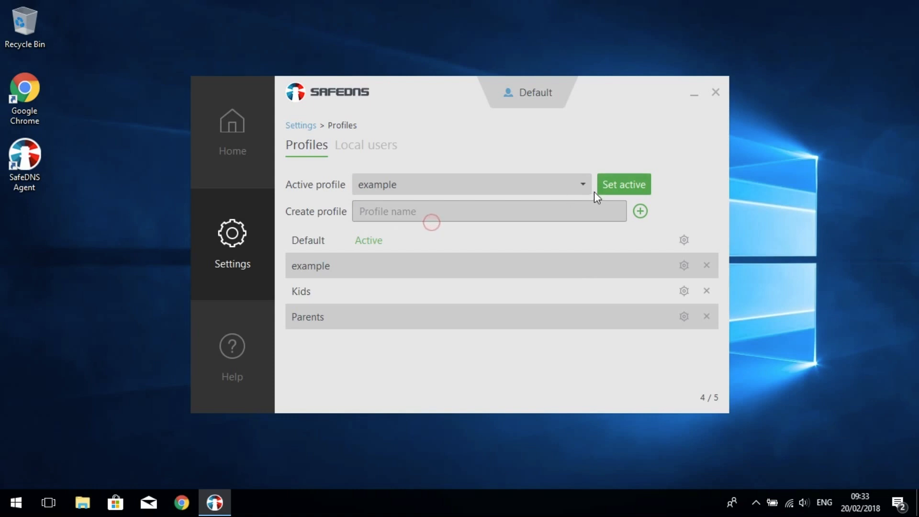
{"action": "left_click", "coordinate": [643, 189]}
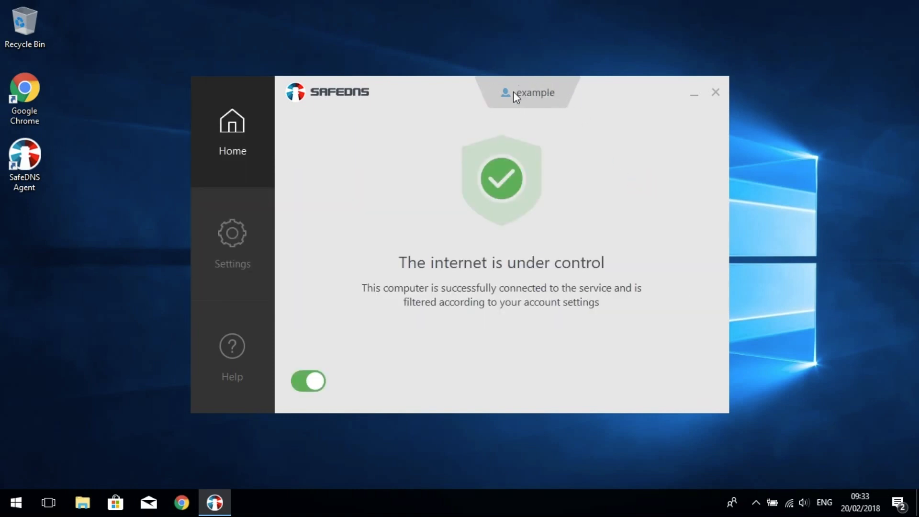
Step: Create a filtering profile named new and delete it again
{"action": "left_click", "coordinate": [254, 237]}
{"action": "left_click", "coordinate": [392, 220]}
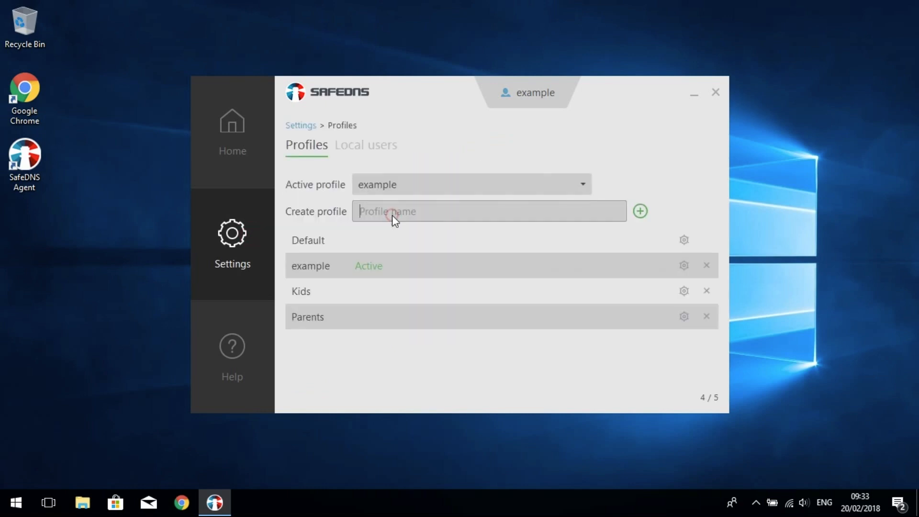
{"action": "left_click", "coordinate": [373, 213]}
{"action": "type", "text": "new"}
{"action": "left_click", "coordinate": [641, 214]}
{"action": "left_click", "coordinate": [707, 316]}
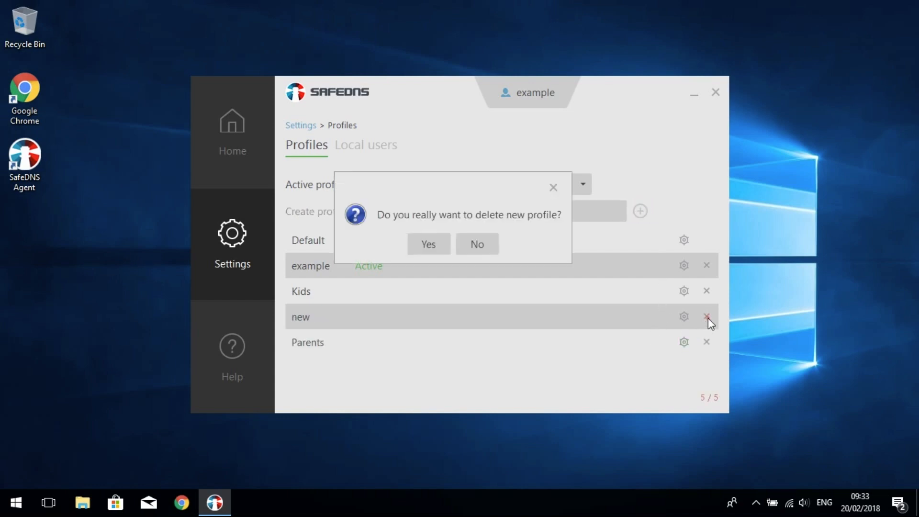
{"action": "left_click", "coordinate": [431, 235]}
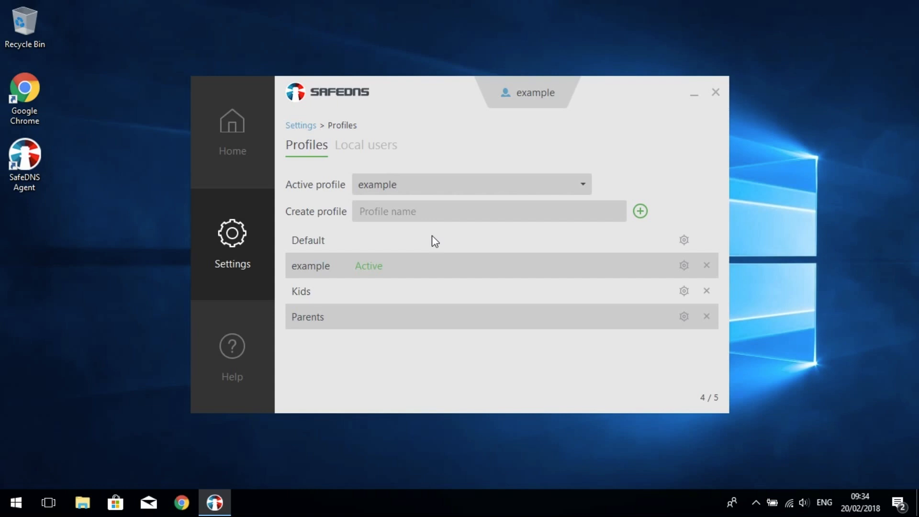
Step: With binding of local users to profiles enabled, bind Administrator to the example profile and delete that binding
{"action": "left_click", "coordinate": [367, 149]}
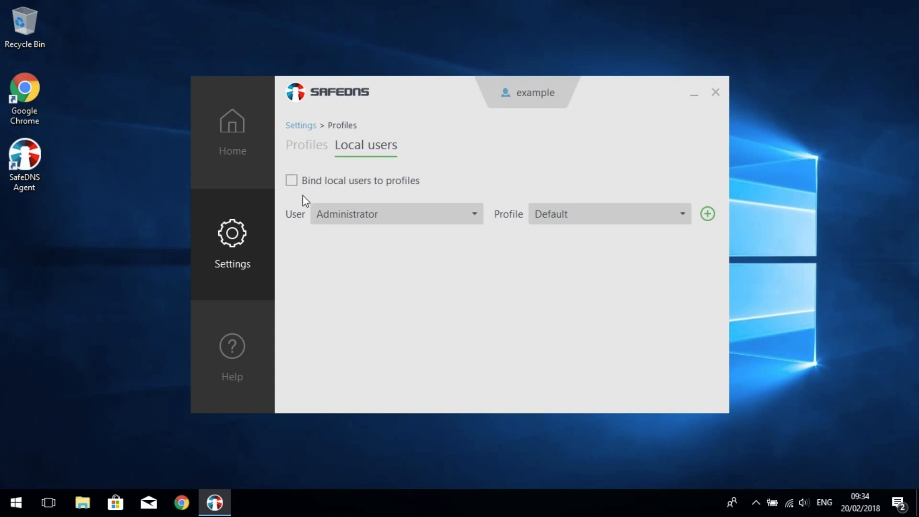
{"action": "left_click", "coordinate": [294, 178]}
{"action": "left_click", "coordinate": [397, 213]}
{"action": "left_click", "coordinate": [379, 239]}
{"action": "left_click", "coordinate": [578, 218]}
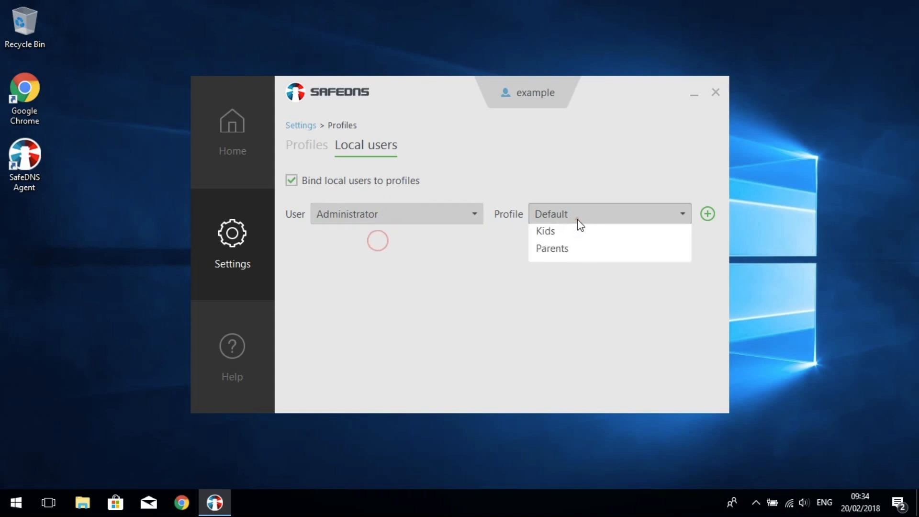
{"action": "left_click", "coordinate": [562, 254]}
{"action": "left_click", "coordinate": [708, 215]}
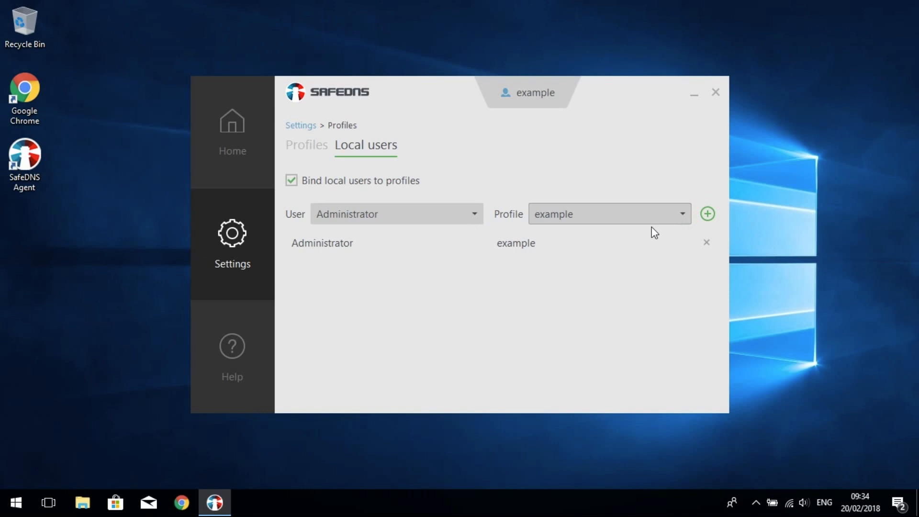
{"action": "left_click", "coordinate": [707, 242]}
Step: Review the general options in the common settings and the login fields in the authentication settings
{"action": "left_click", "coordinate": [248, 243]}
{"action": "left_click", "coordinate": [415, 262]}
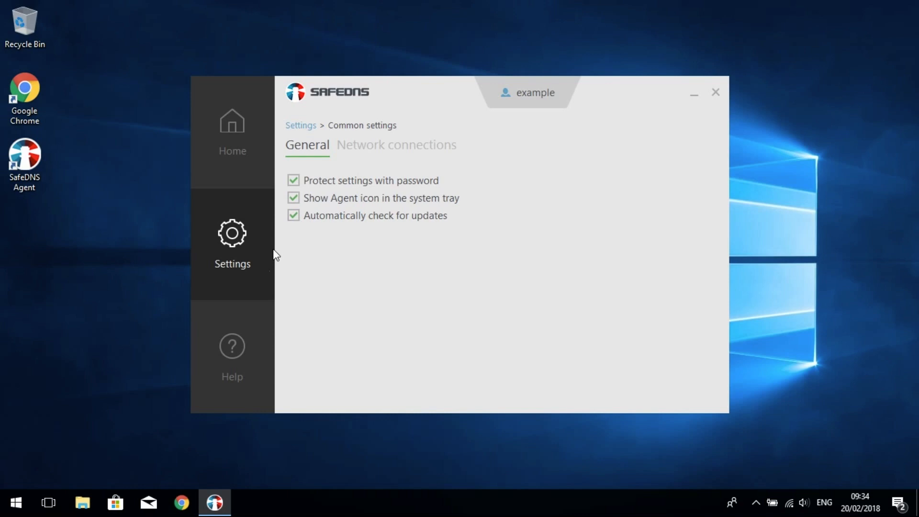
{"action": "left_click", "coordinate": [240, 297]}
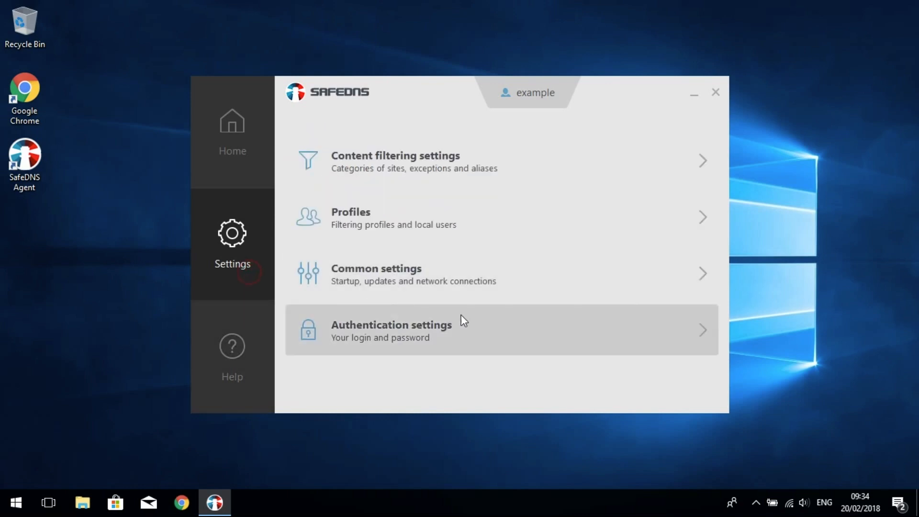
{"action": "left_click", "coordinate": [501, 320]}
{"action": "left_click", "coordinate": [488, 239]}
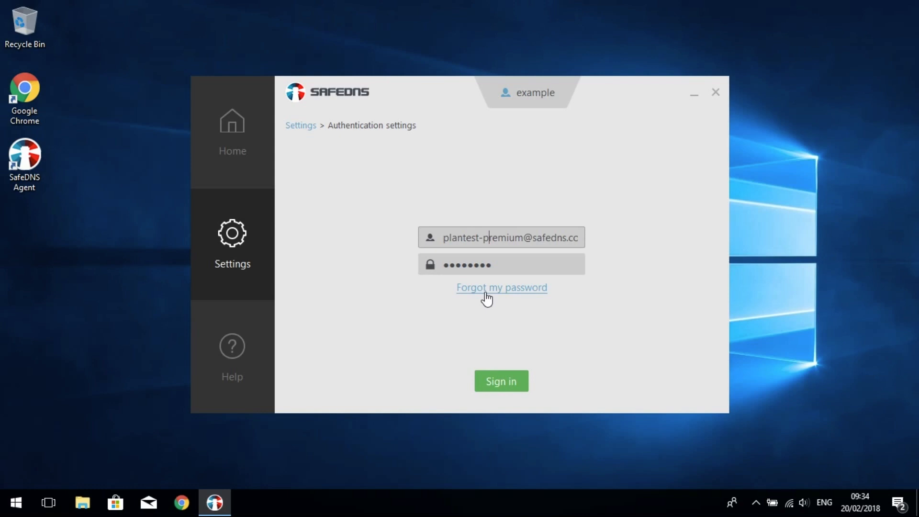
Step: Generate a system information report from the help section and save it under the file name 1
{"action": "left_click", "coordinate": [234, 349]}
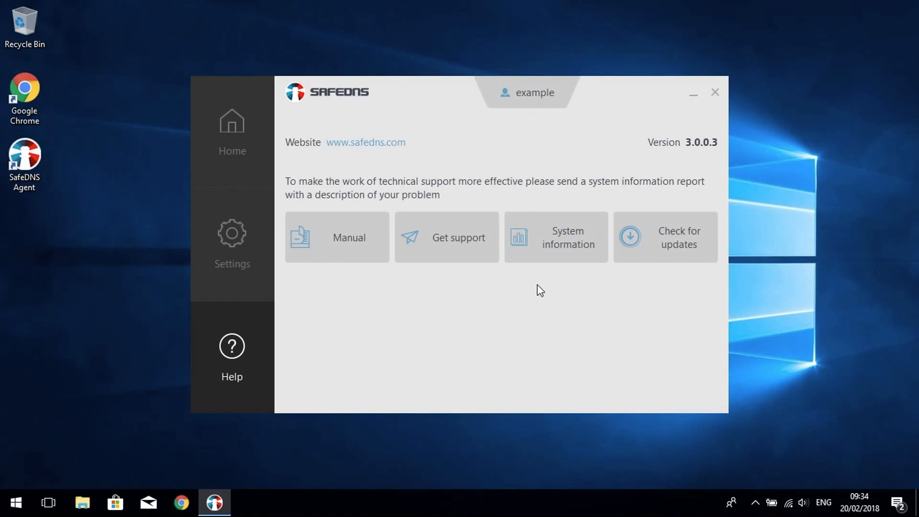
{"action": "left_click", "coordinate": [548, 257]}
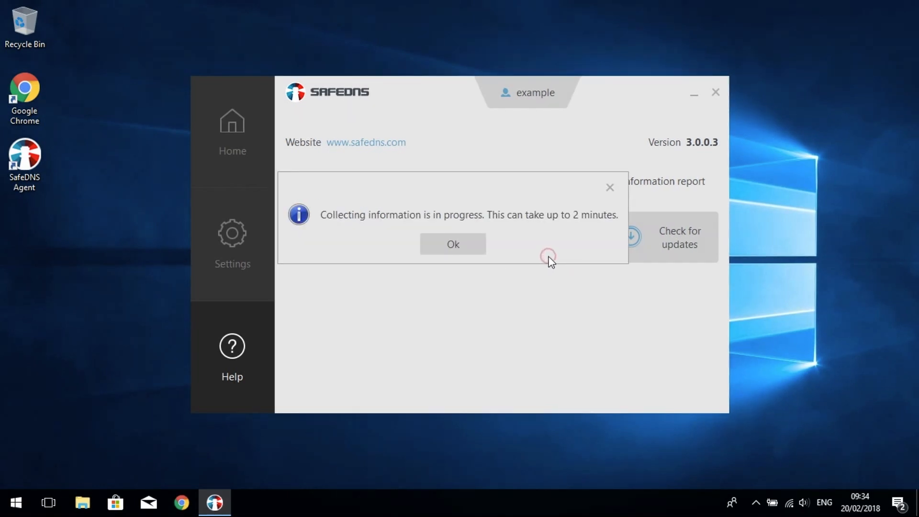
{"action": "left_click", "coordinate": [481, 246]}
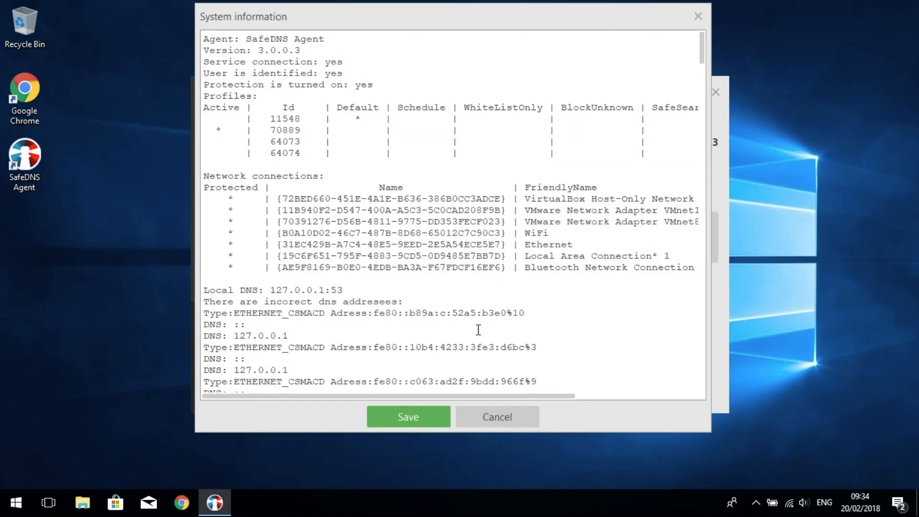
{"action": "left_click", "coordinate": [429, 421]}
{"action": "type", "text": "1"}
{"action": "left_click", "coordinate": [534, 299]}
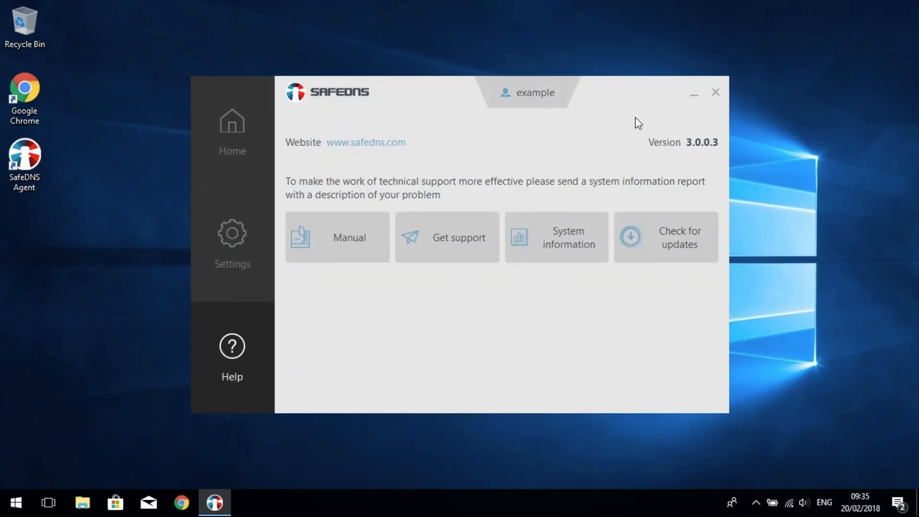
Step: Close the agent window and exit the SafeDNS Agent still running in the system tray
{"action": "left_click", "coordinate": [716, 92]}
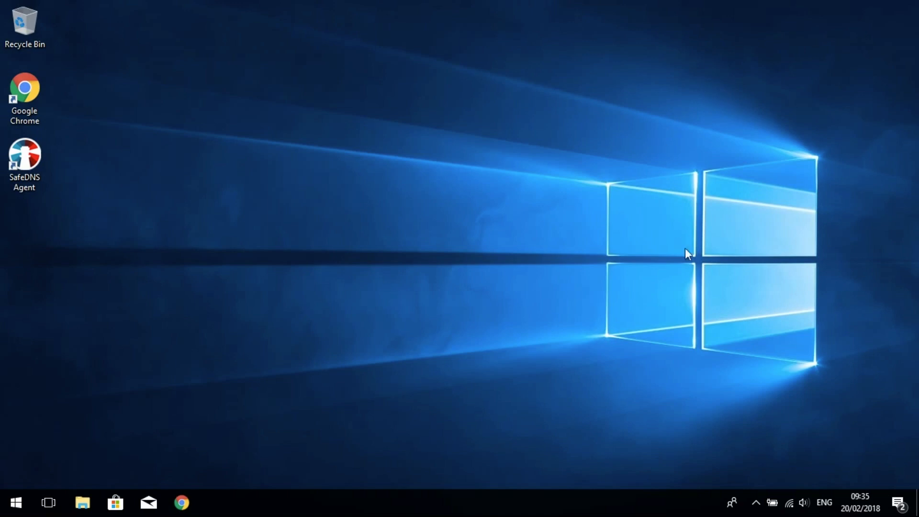
{"action": "left_click", "coordinate": [761, 499]}
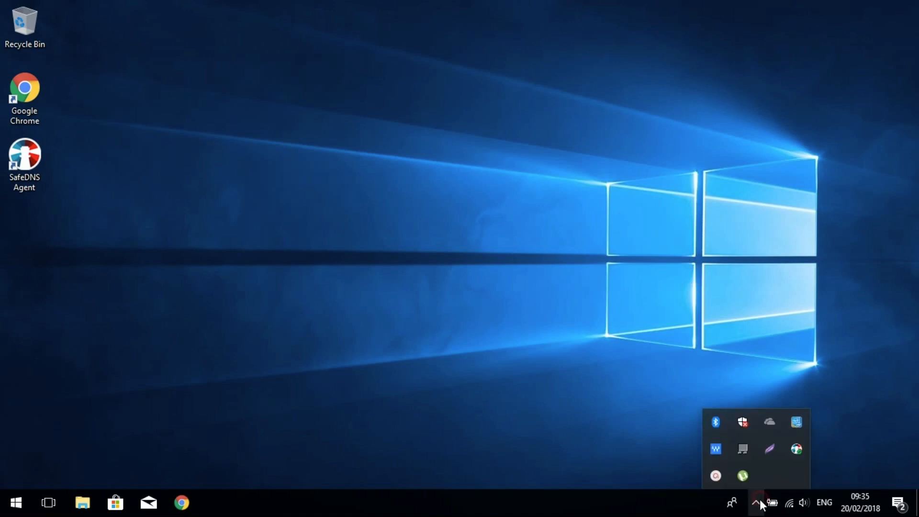
{"action": "right_click", "coordinate": [798, 446]}
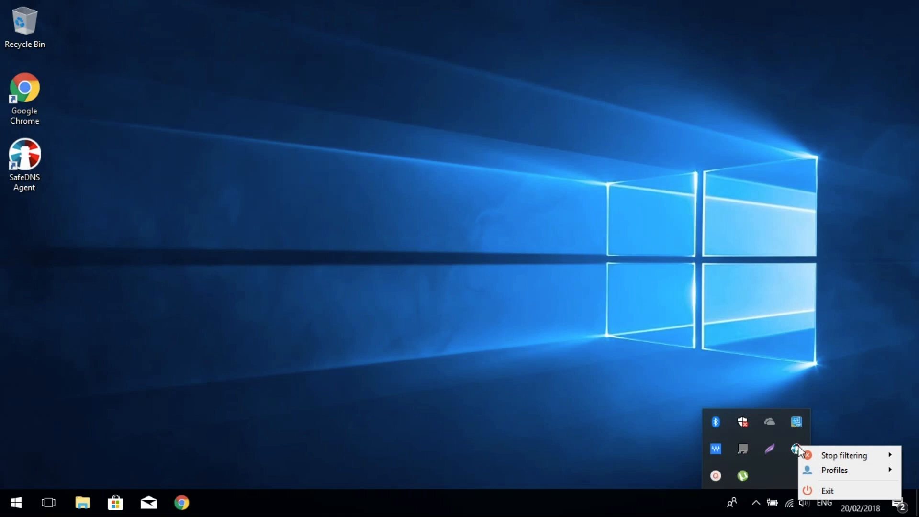
{"action": "mouse_move", "coordinate": [814, 455]}
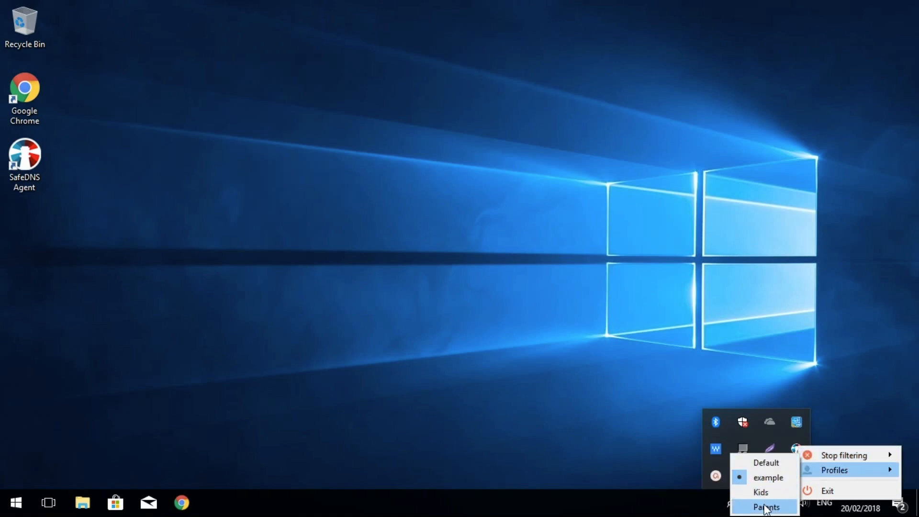
{"action": "left_click", "coordinate": [834, 493]}
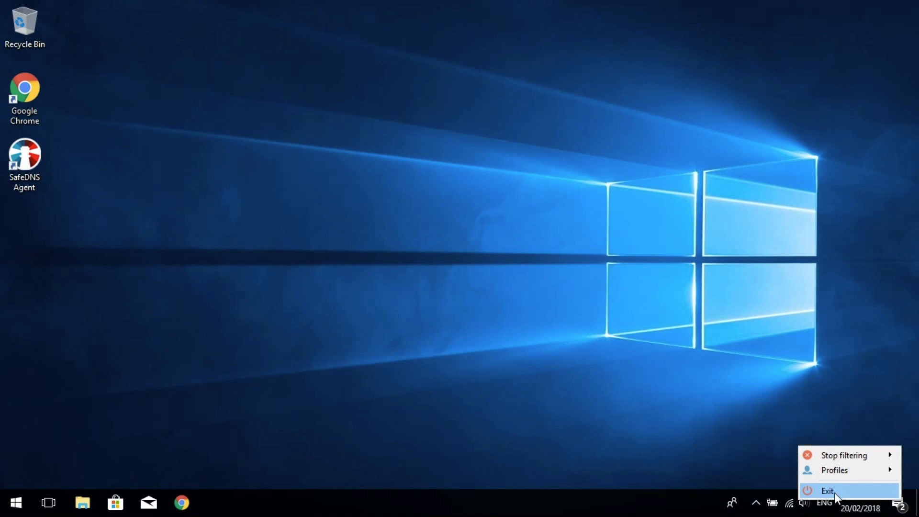